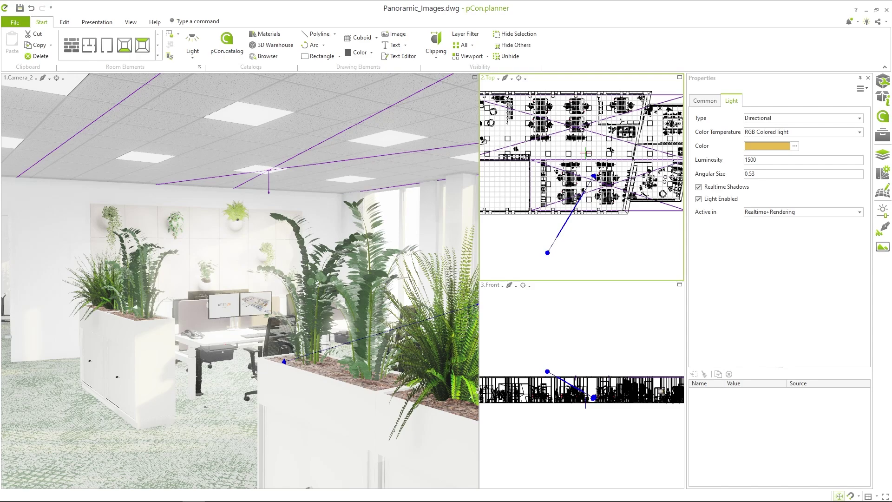
# Toggle realtime shadows off and back on, then rotate the environment skybox to 41.
pyautogui.click(698, 186)
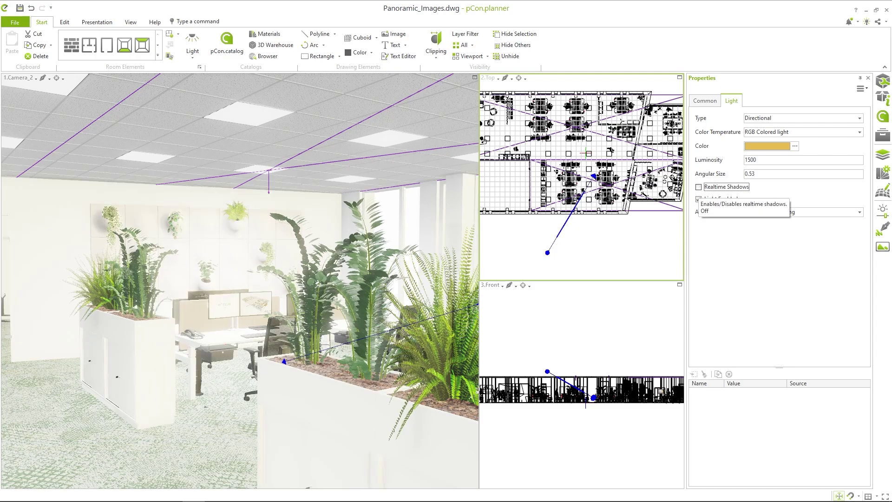
pyautogui.click(699, 186)
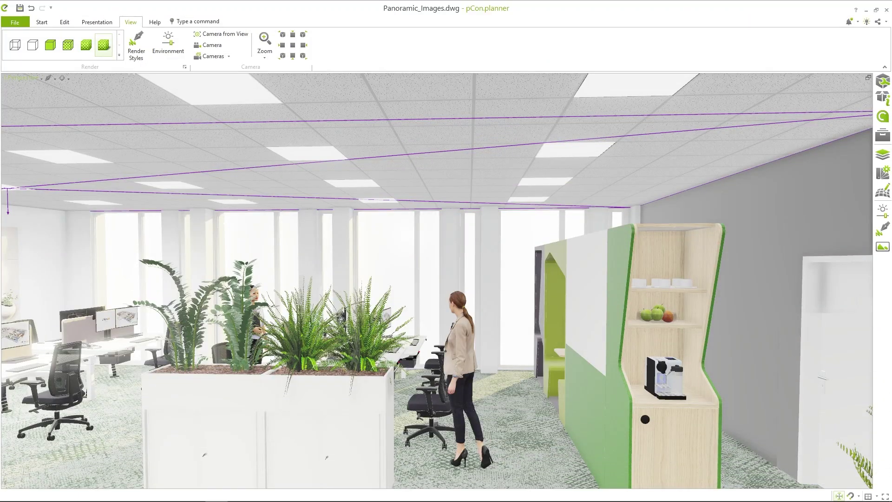
pyautogui.click(168, 44)
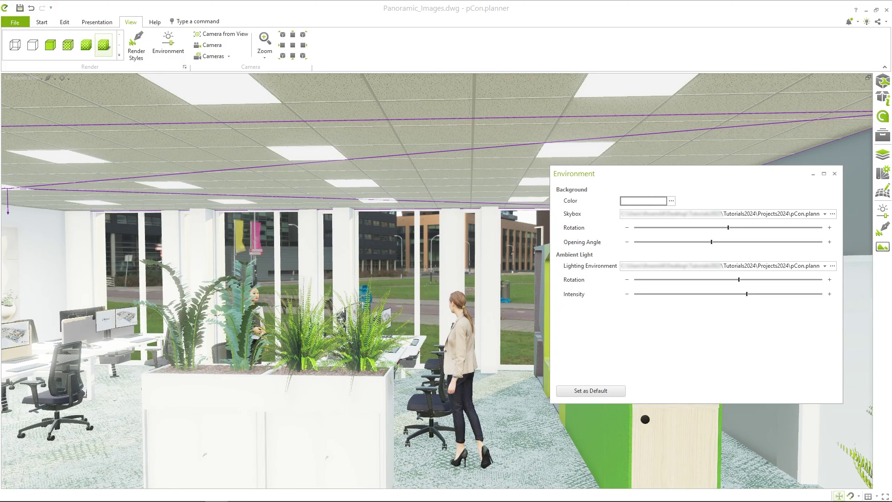
pyautogui.moveTo(727, 227)
pyautogui.mouseDown()
pyautogui.moveTo(768, 227)
pyautogui.moveTo(689, 241)
pyautogui.moveTo(721, 242)
pyautogui.mouseUp()
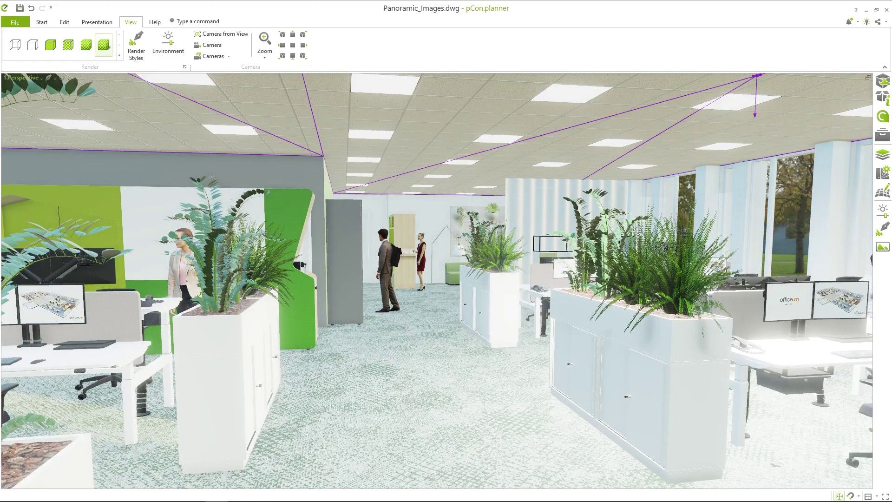
# Adjust eye height, walk forward into the office and turn left toward the aisle between planters.
pyautogui.press('pageup')
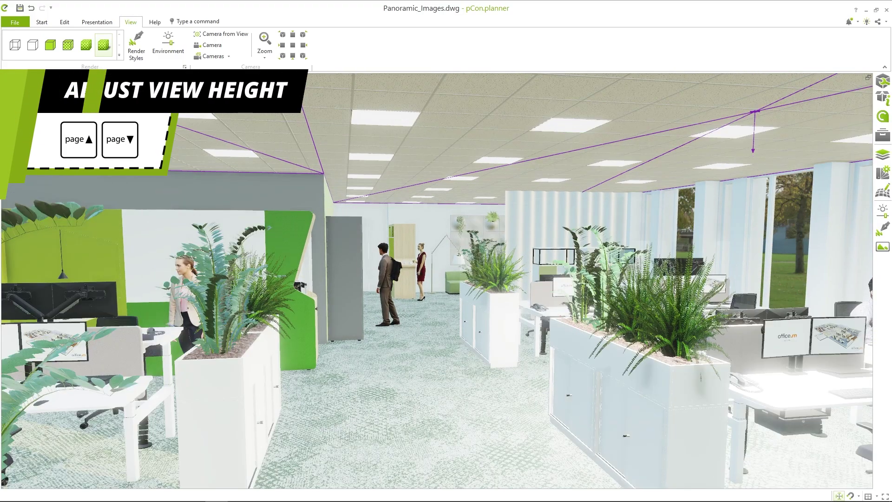
pyautogui.press('pageup')
pyautogui.press('pageup')
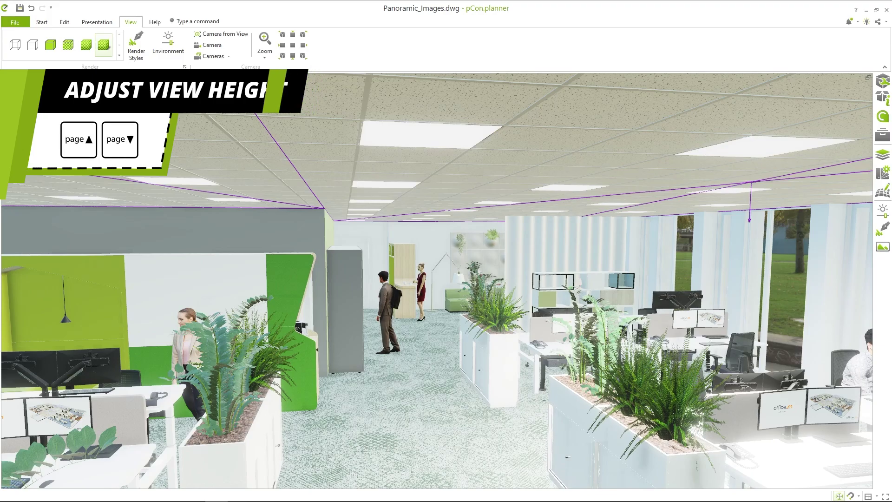
pyautogui.press('pagedown')
pyautogui.press('pagedown')
pyautogui.press('pagedown')
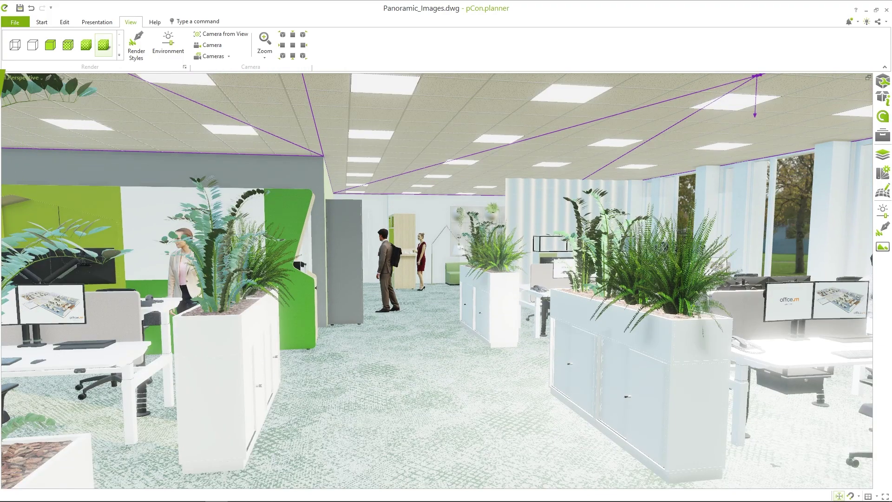
pyautogui.press('w')
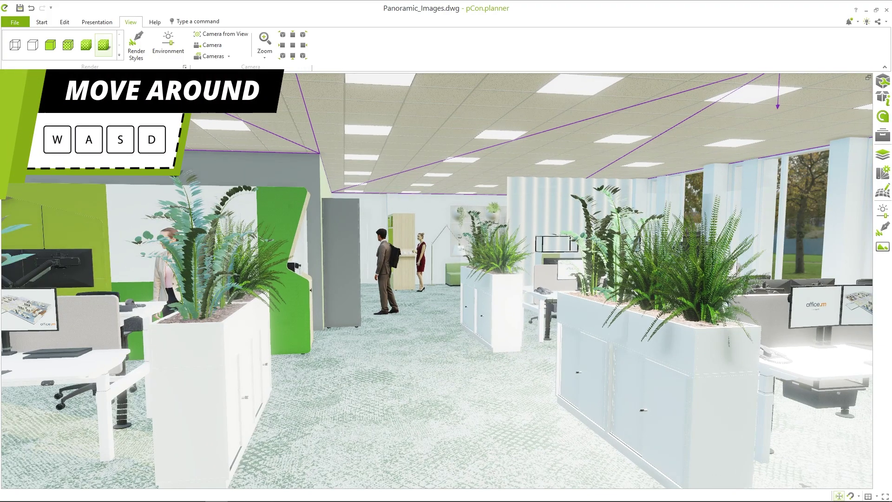
pyautogui.press('w')
pyautogui.press('w')
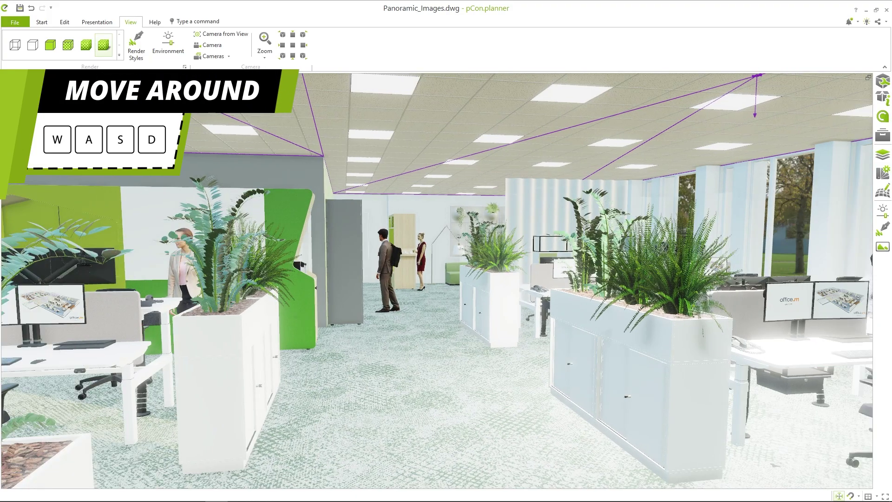
pyautogui.press('Up')
pyautogui.press('Up')
pyautogui.press('Left')
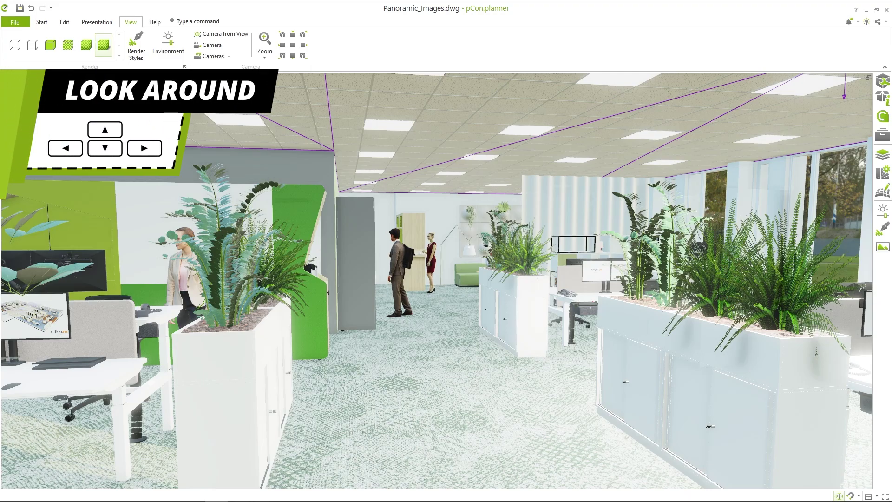
pyautogui.hotkey('ctrl', 'Up')
pyautogui.hotkey('ctrl', 'Left')
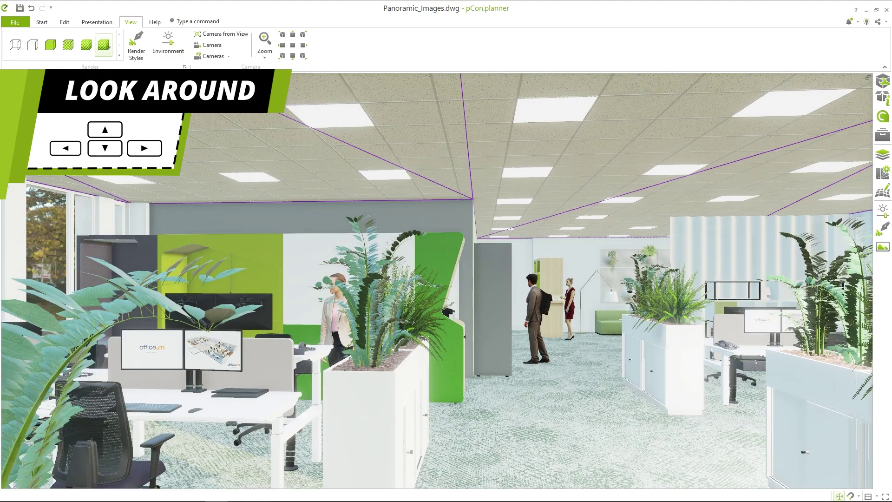
pyautogui.hotkey('ctrl', 'Down')
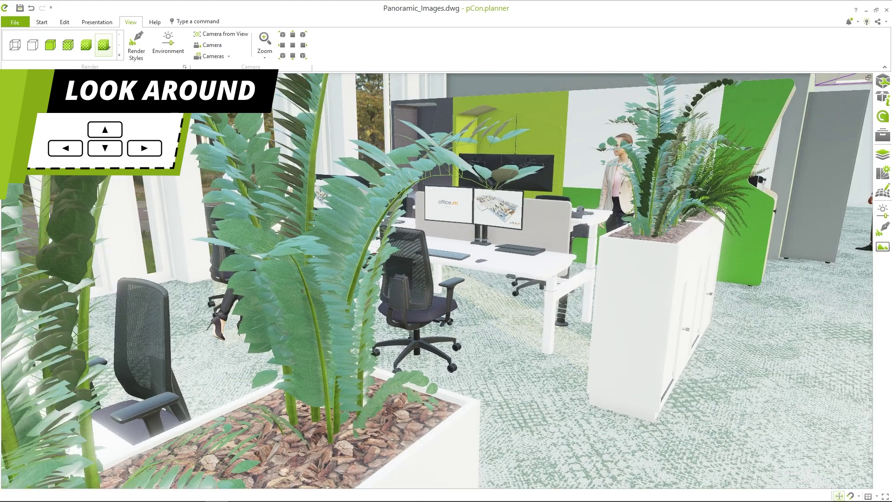
pyautogui.hotkey('ctrl', 'Left')
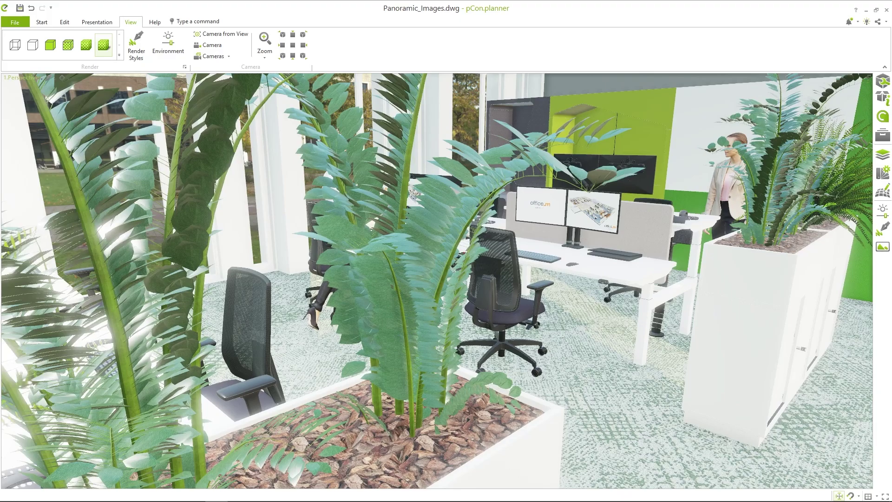
pyautogui.press('Right')
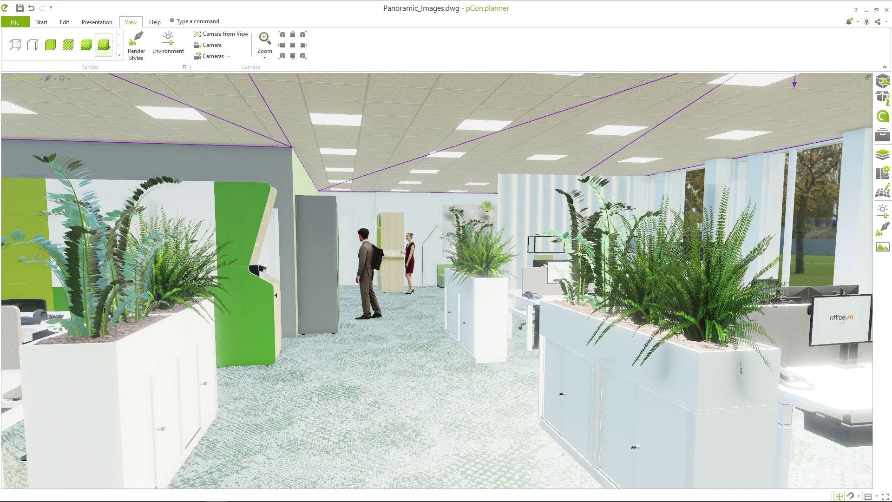
# Place a new camera from the current view, then undo the placement.
pyautogui.click(231, 34)
pyautogui.click(437, 281)
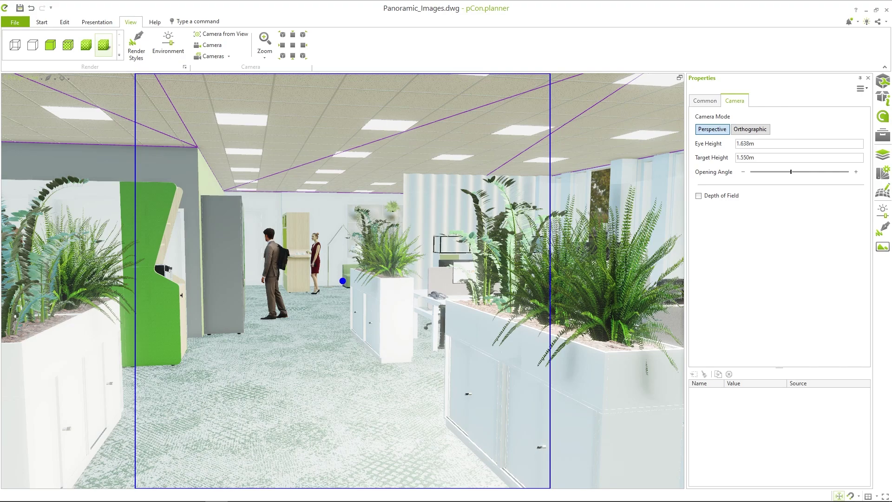
pyautogui.hotkey('ctrl', 'z')
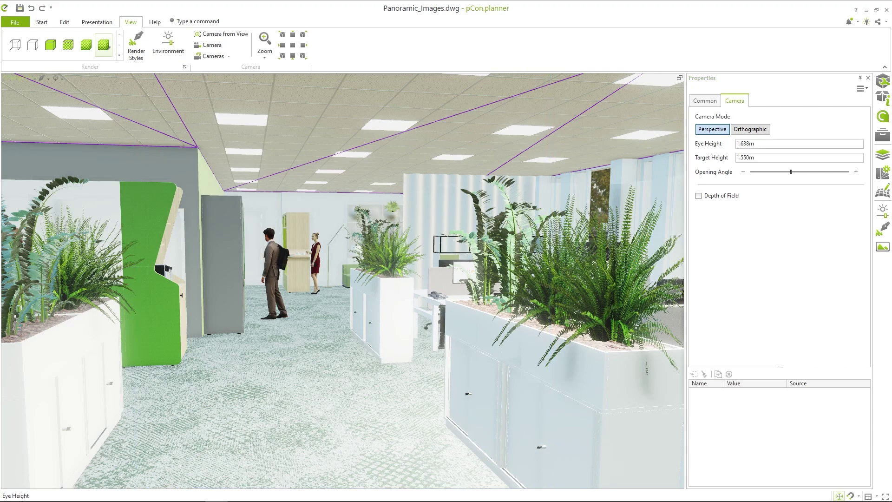
# Set the camera's Eye Height and Target Height both to 1.700m.
pyautogui.click(746, 144)
pyautogui.press('BackSpace')
pyautogui.press('BackSpace')
pyautogui.press('BackSpace')
pyautogui.press('BackSpace')
pyautogui.write('7')
pyautogui.press('Return')
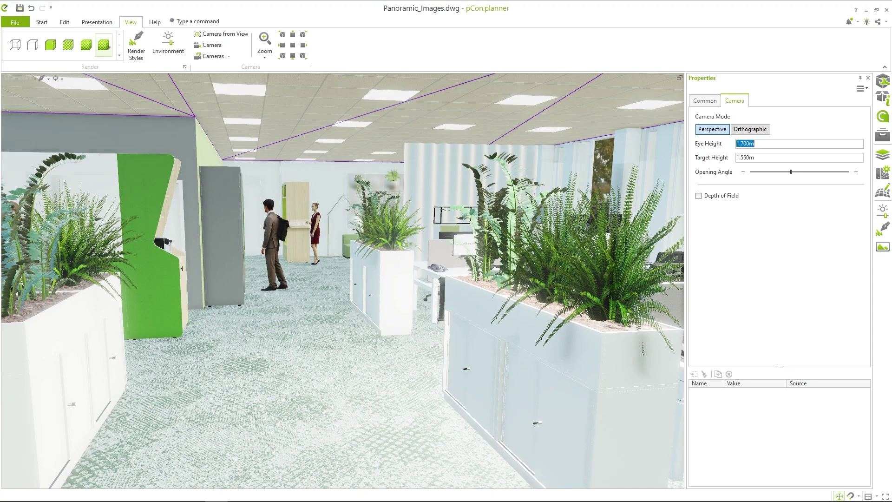
pyautogui.click(754, 157)
pyautogui.press('BackSpace')
pyautogui.press('BackSpace')
pyautogui.press('BackSpace')
pyautogui.press('BackSpace')
pyautogui.write('7')
pyautogui.press('Return')
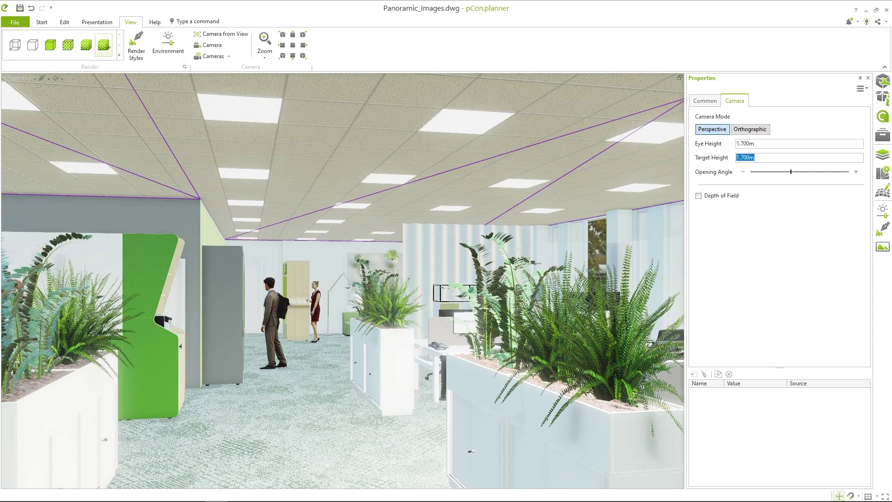
pyautogui.press('Tab')
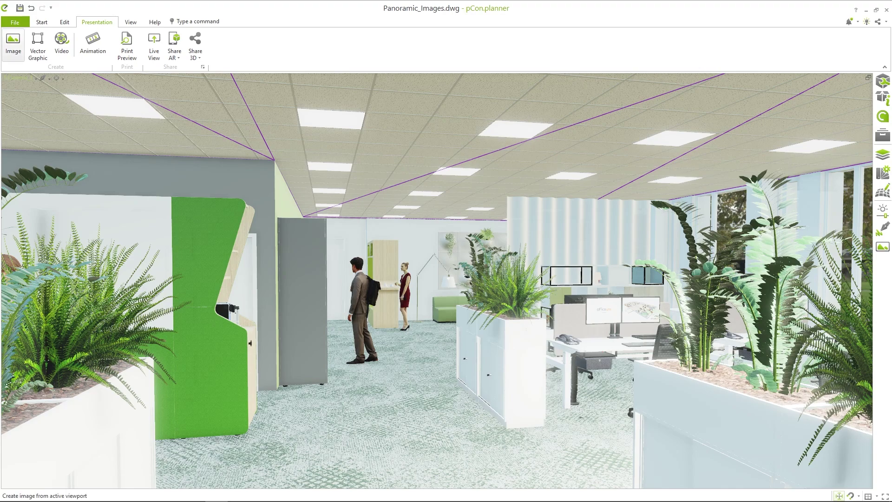
# In the Image render dialog, set Type to Panorama and enter 6064 as the size.
pyautogui.click(13, 45)
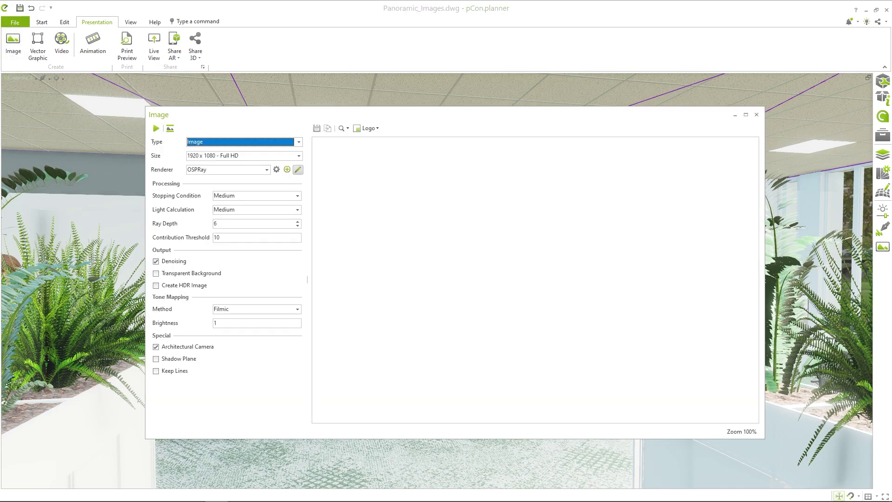
pyautogui.hotkey('alt', 'Down')
pyautogui.press('Down')
pyautogui.press('Return')
pyautogui.press('Tab')
pyautogui.hotkey('alt', 'Down')
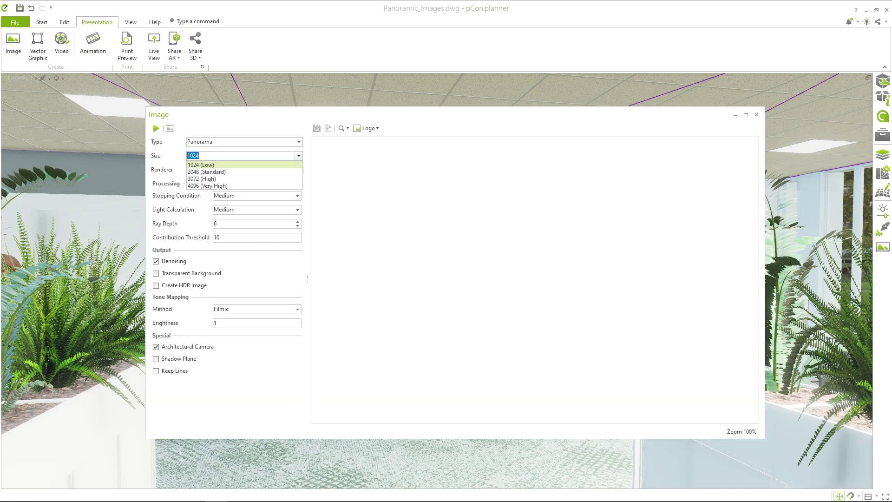
pyautogui.press('Down')
pyautogui.press('Down')
pyautogui.press('Down')
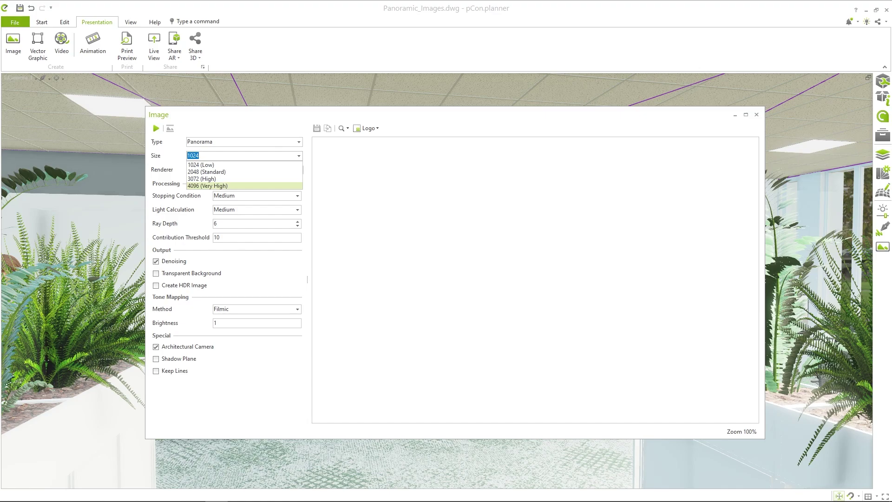
pyautogui.press('Up')
pyautogui.press('Up')
pyautogui.write('6064')
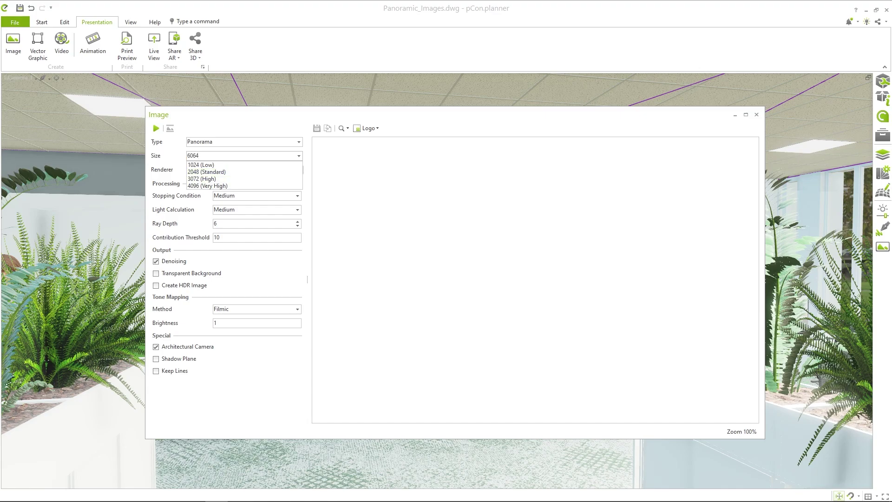
# Confirm the 6064 size, switch the renderer to OpenGL and start the render.
pyautogui.press('Return')
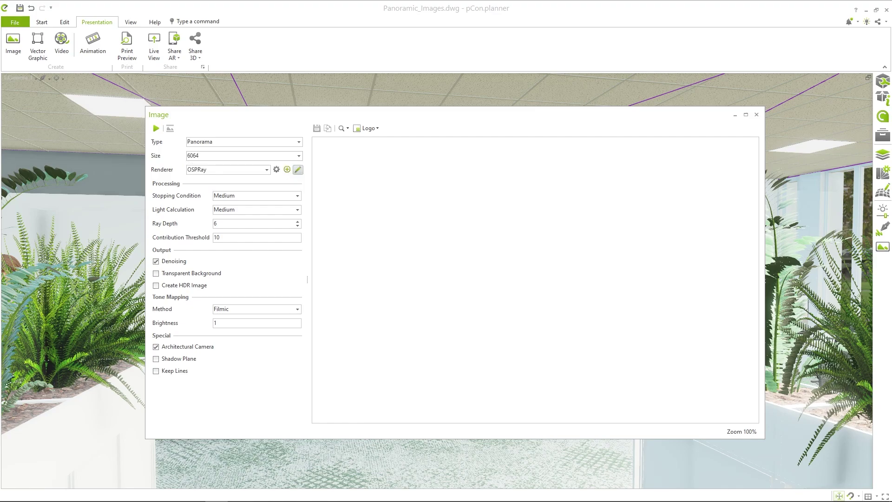
pyautogui.hotkey('alt', 'Down')
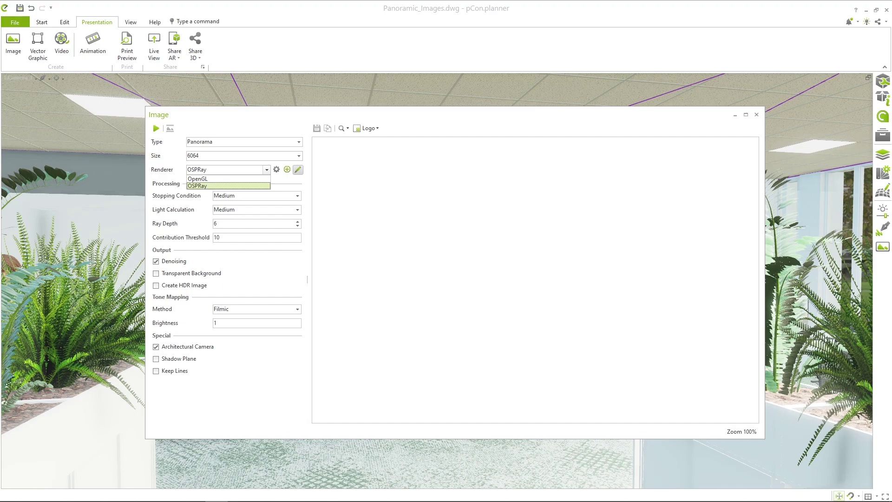
pyautogui.press('Up')
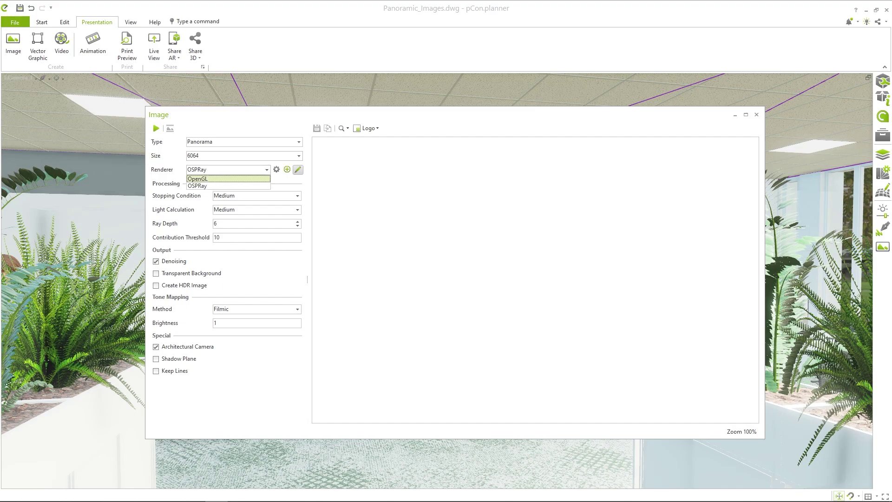
pyautogui.press('Return')
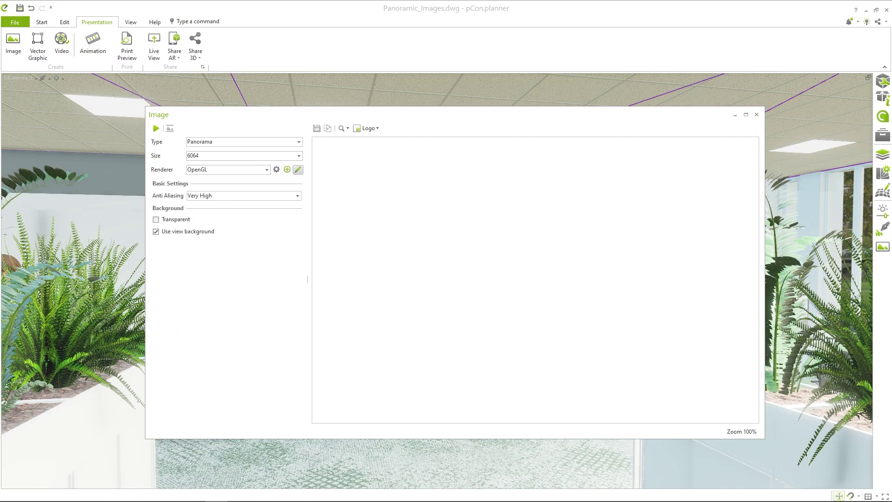
pyautogui.click(156, 128)
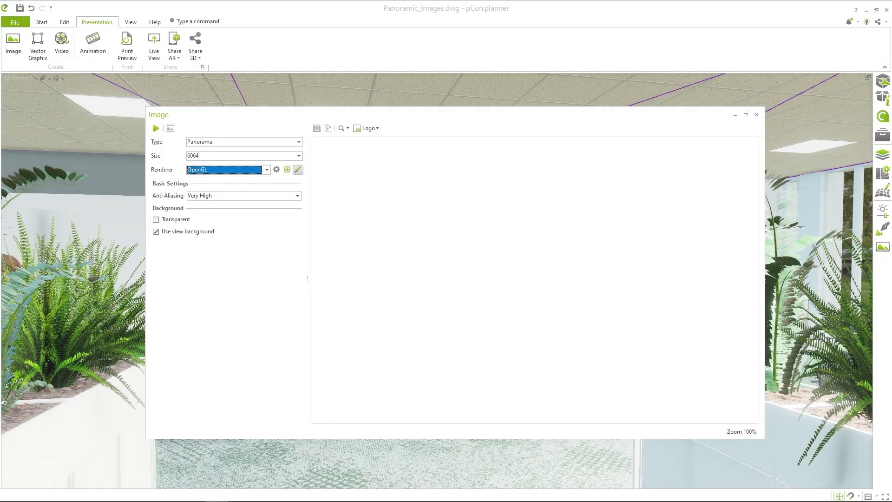
# Switch the renderer back to OSPRay, keeping the stopping condition at Medium.
pyautogui.hotkey('alt', 'Down')
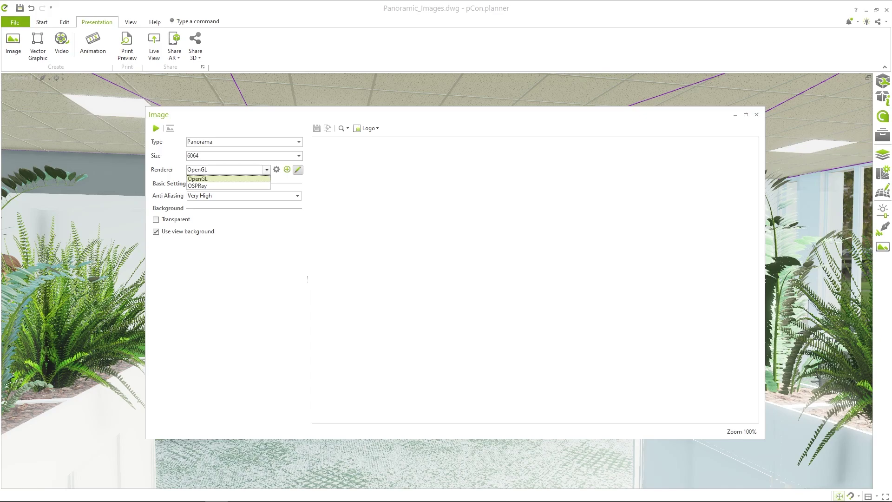
pyautogui.press('Down')
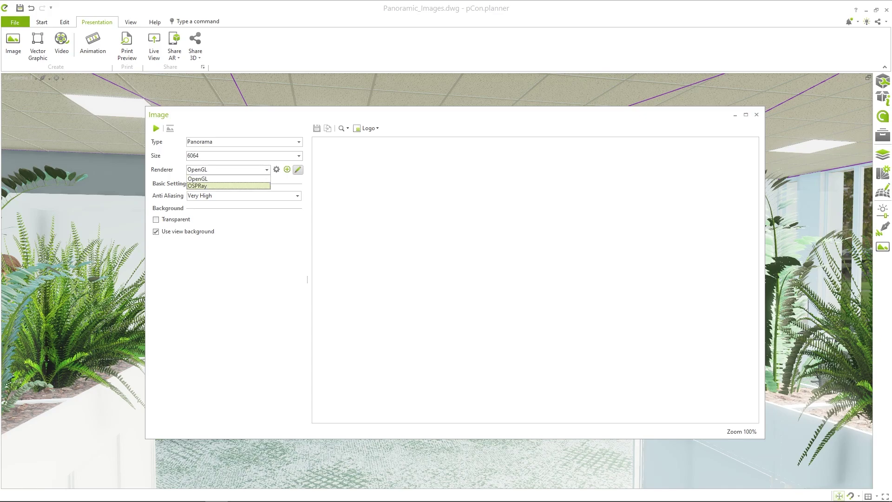
pyautogui.press('Return')
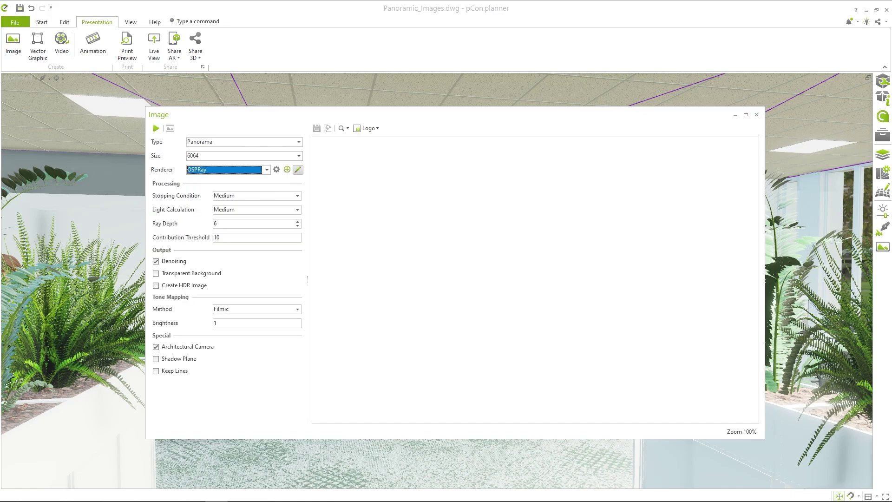
pyautogui.press('Tab')
pyautogui.hotkey('alt', 'Down')
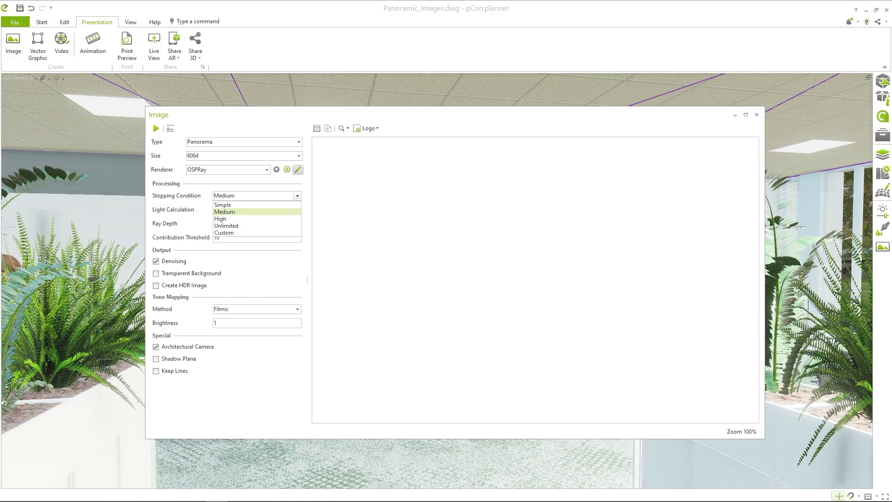
pyautogui.press('Down')
pyautogui.press('Down')
pyautogui.press('Down')
pyautogui.press('Up')
pyautogui.press('Up')
pyautogui.press('Up')
pyautogui.press('Return')
# Keep light calculation at Medium and render the OSPRay panorama.
pyautogui.press('Tab')
pyautogui.hotkey('alt', 'Down')
pyautogui.press('Down')
pyautogui.press('Up')
pyautogui.press('Return')
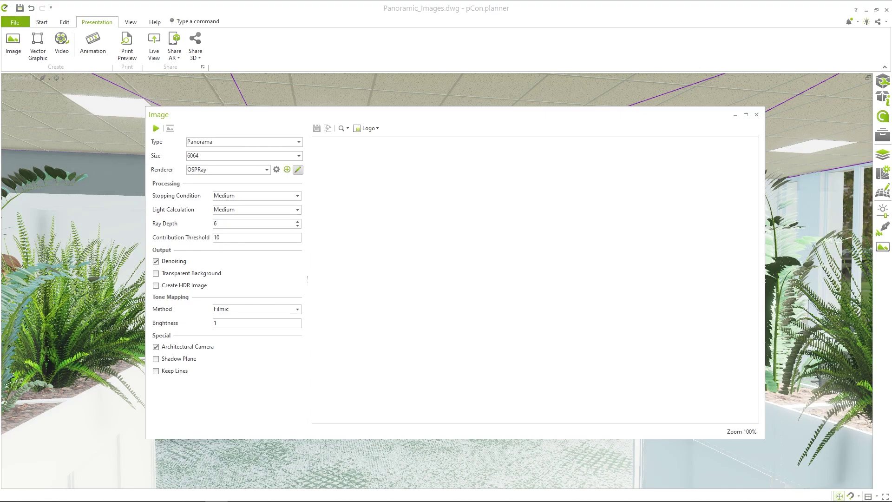
pyautogui.click(156, 128)
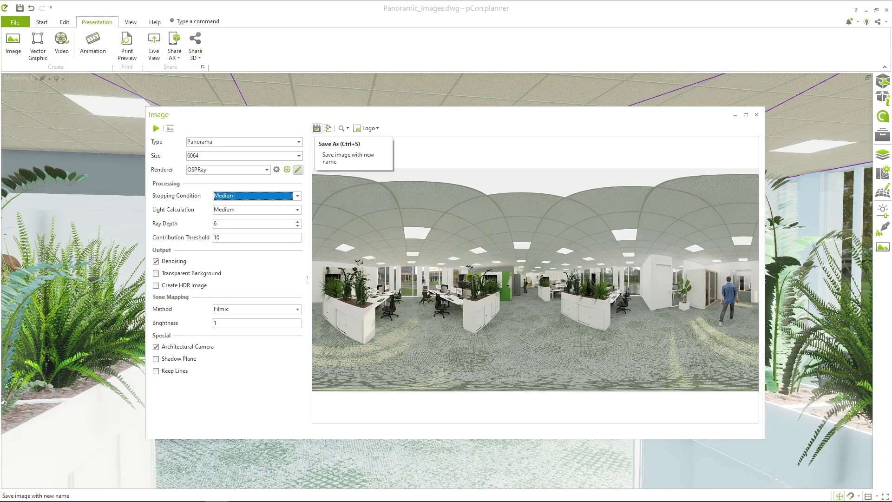
# Save the rendered panorama as Panorama1 in Portable Network Graphic (PNG) format.
pyautogui.click(316, 129)
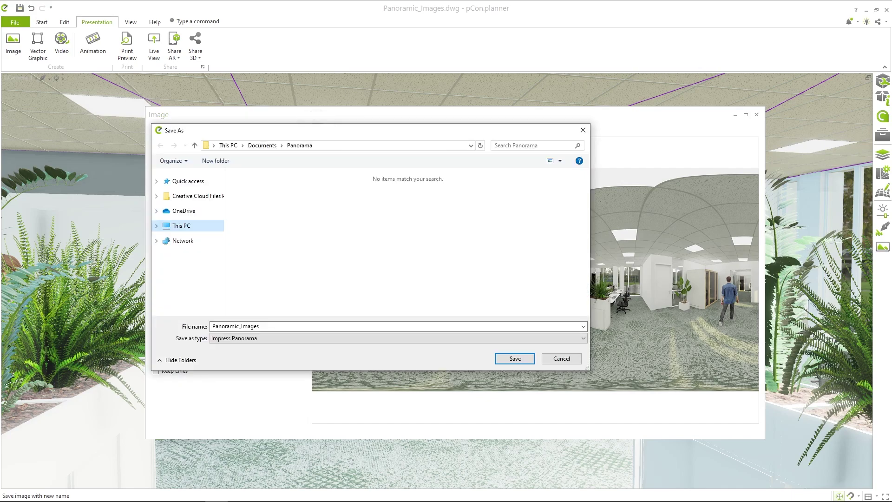
pyautogui.doubleClick(235, 326)
pyautogui.write('Panorama1')
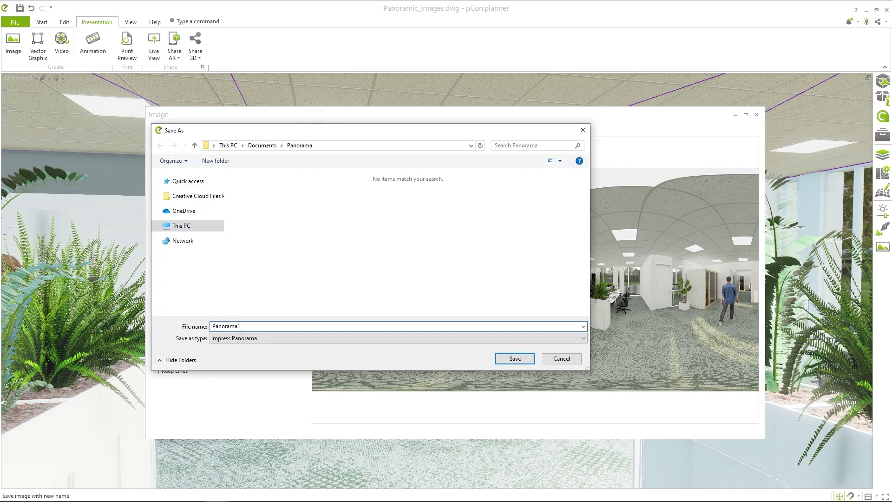
pyautogui.press('Tab')
pyautogui.hotkey('alt', 'Down')
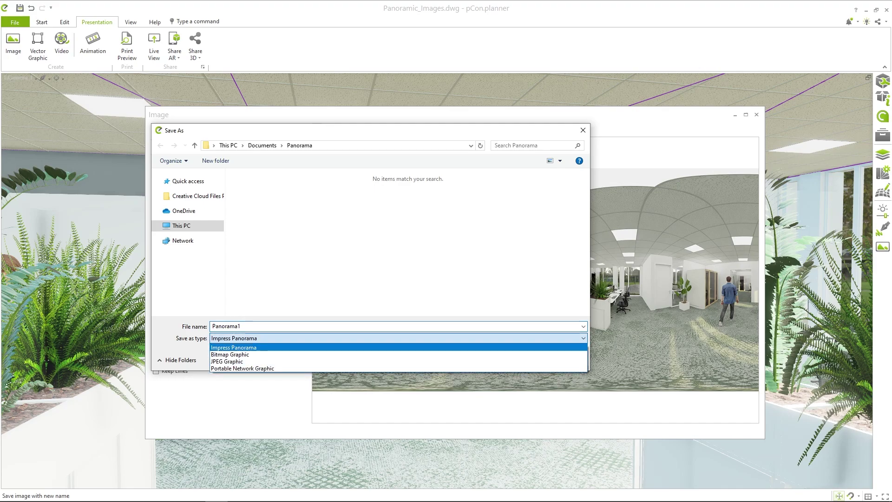
pyautogui.press('Down')
pyautogui.press('Down')
pyautogui.press('Down')
pyautogui.press('Up')
pyautogui.press('Down')
pyautogui.press('Return')
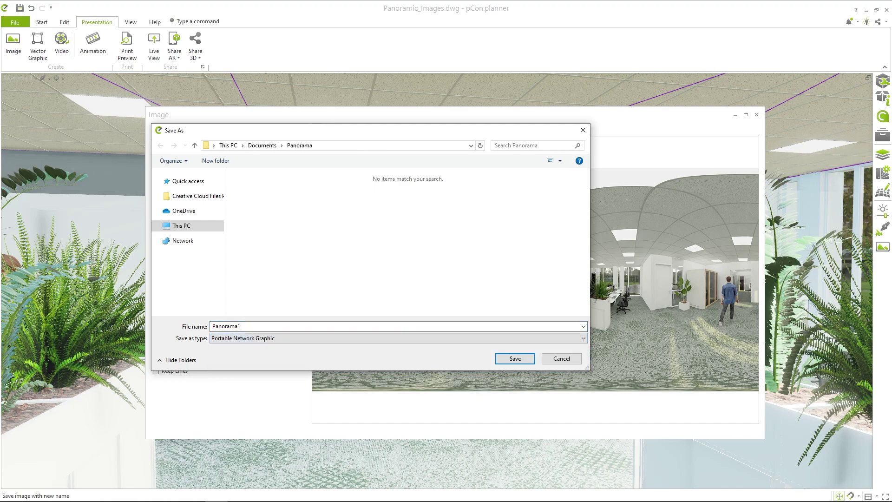
pyautogui.click(515, 358)
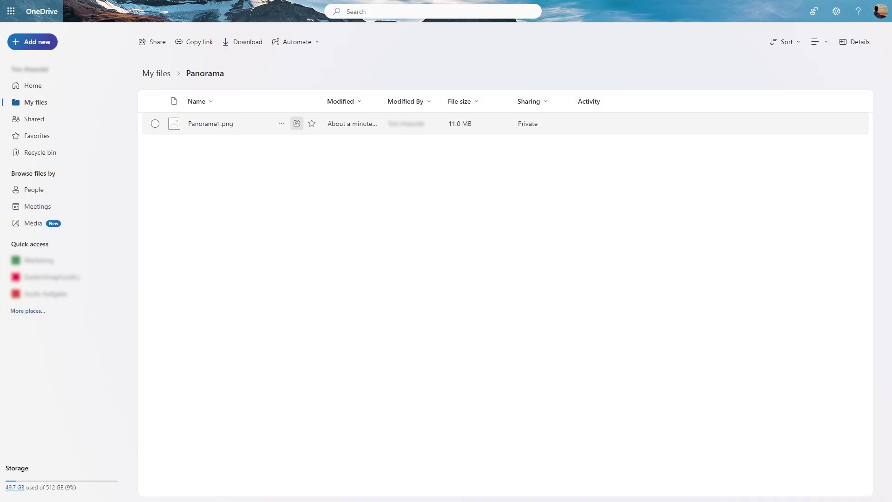
# Open Panorama1.png's Share options in OneDrive and copy its view link.
pyautogui.click(297, 124)
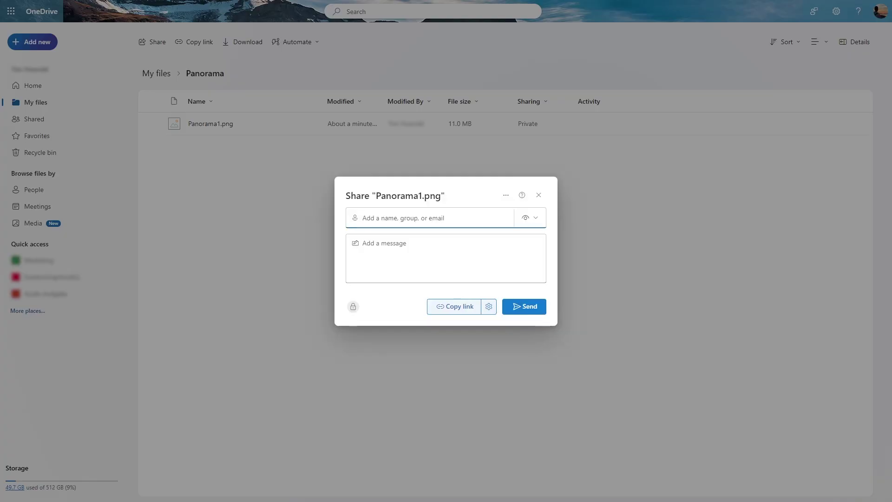
pyautogui.click(455, 306)
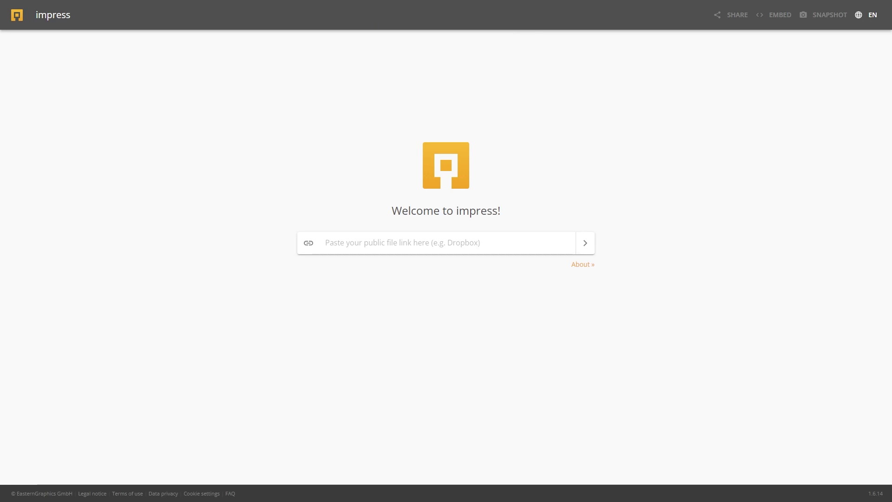
# Paste the Panorama1.png OneDrive link into pCon impress's public file link box.
pyautogui.hotkey('ctrl', 'v')
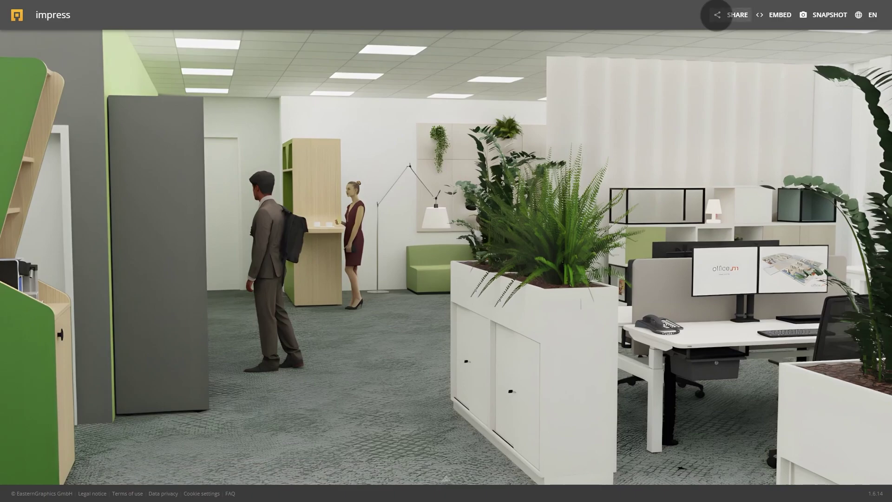
# Open pCon impress's Share dialog showing the panorama's QR code and URL.
pyautogui.click(731, 15)
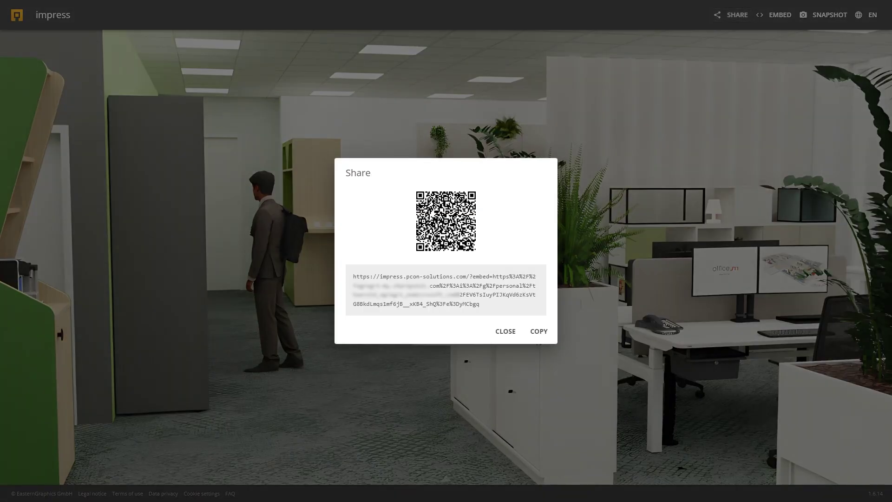